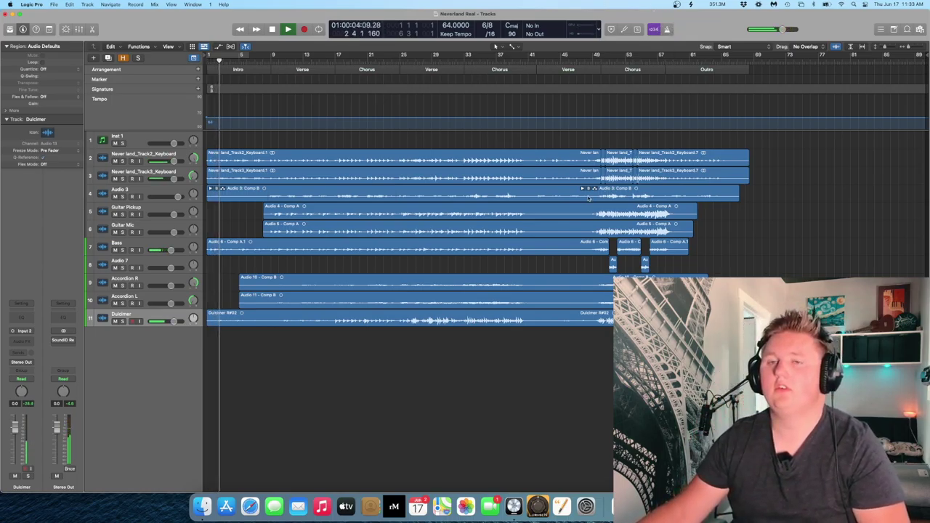
# Step: Show the Flex view, solo the Dulcimer track and enable Flex on it in Polyphonic mode
pyautogui.click(300, 314)
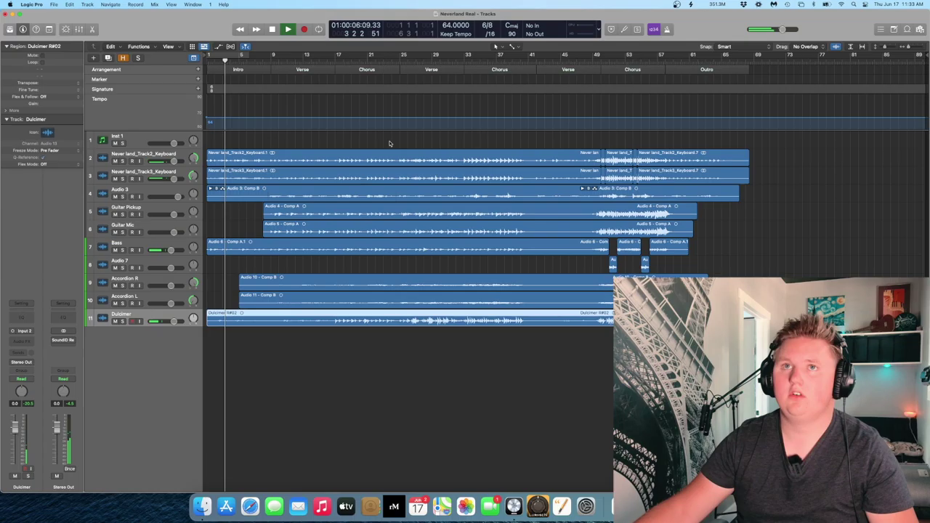
pyautogui.press('super+Down')
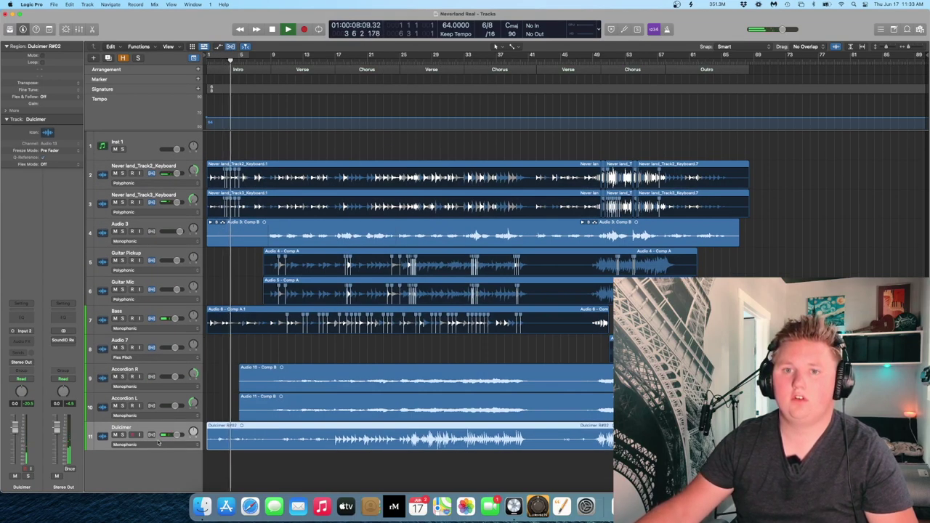
pyautogui.press('s')
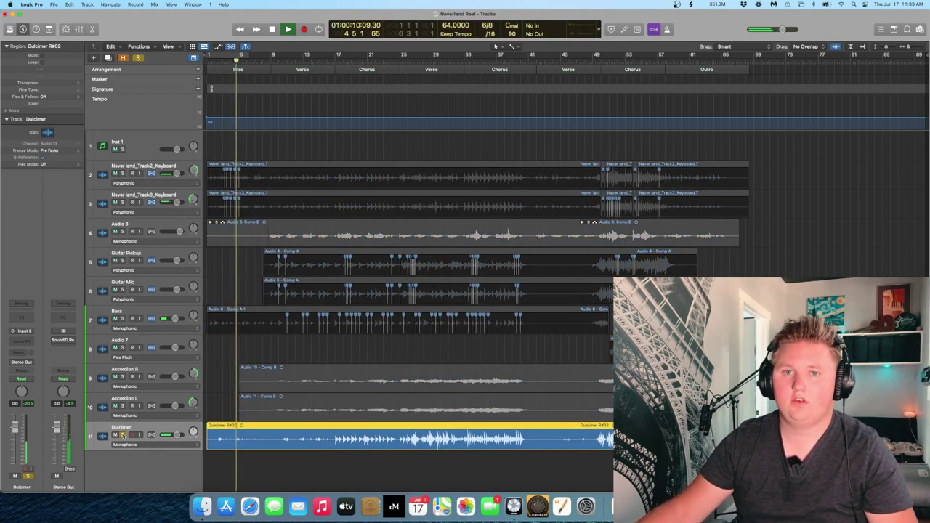
pyautogui.press('super+f')
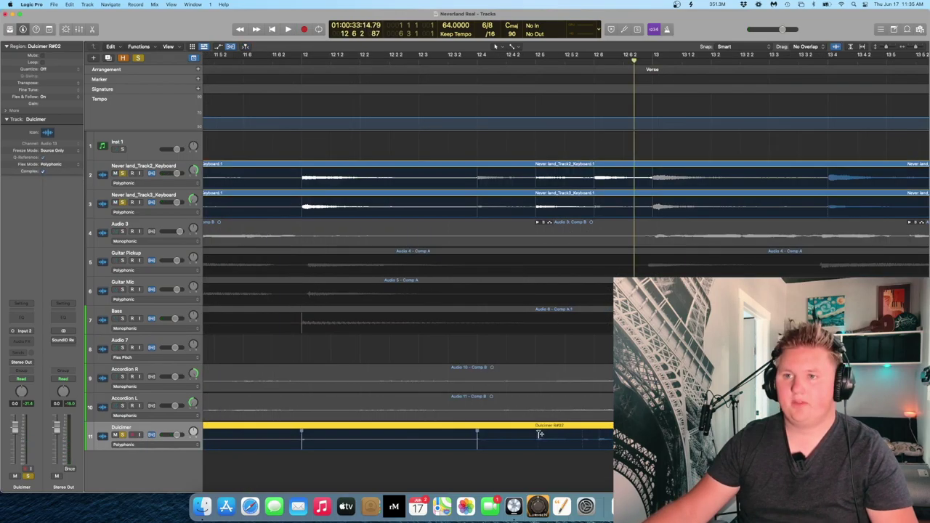
# Step: Use flex markers to align the Dulcimer notes on beats 5 and 6 of bar 12 with the piano, checking by playback
pyautogui.click(535, 434)
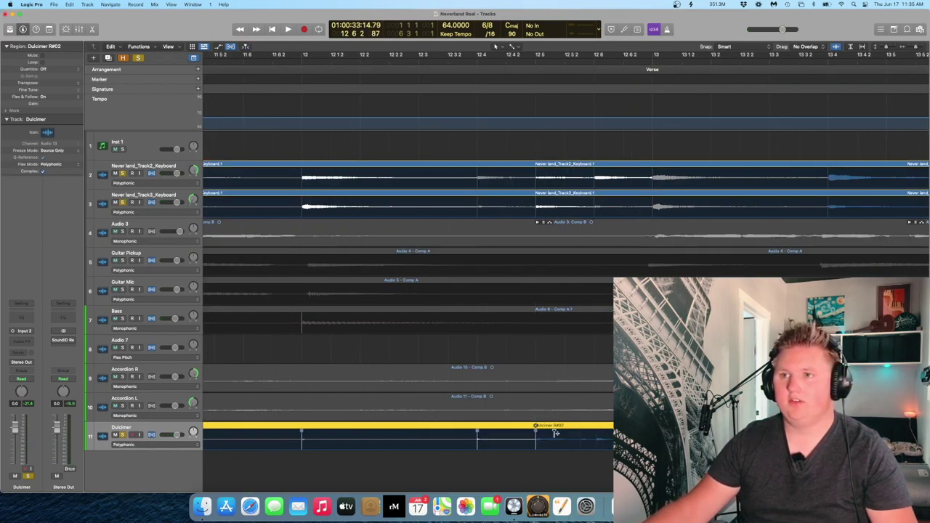
pyautogui.click(596, 434)
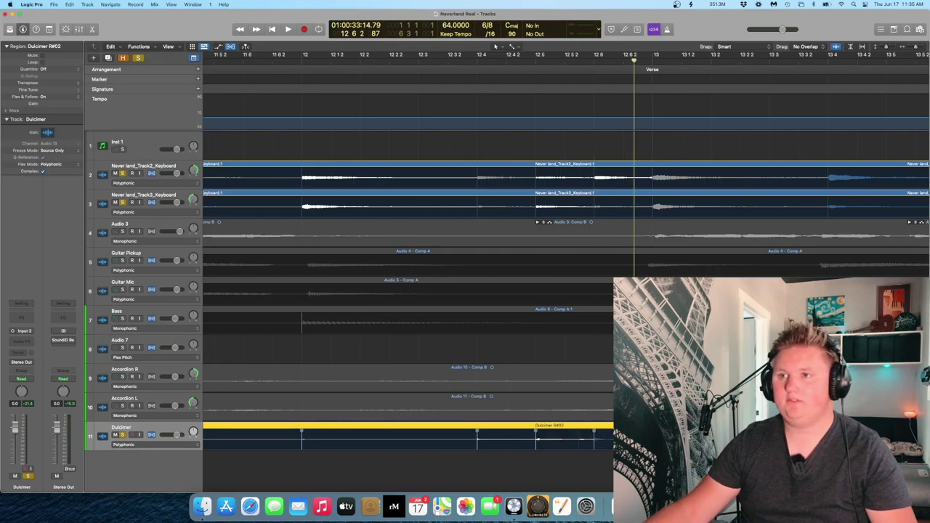
pyautogui.press('space')
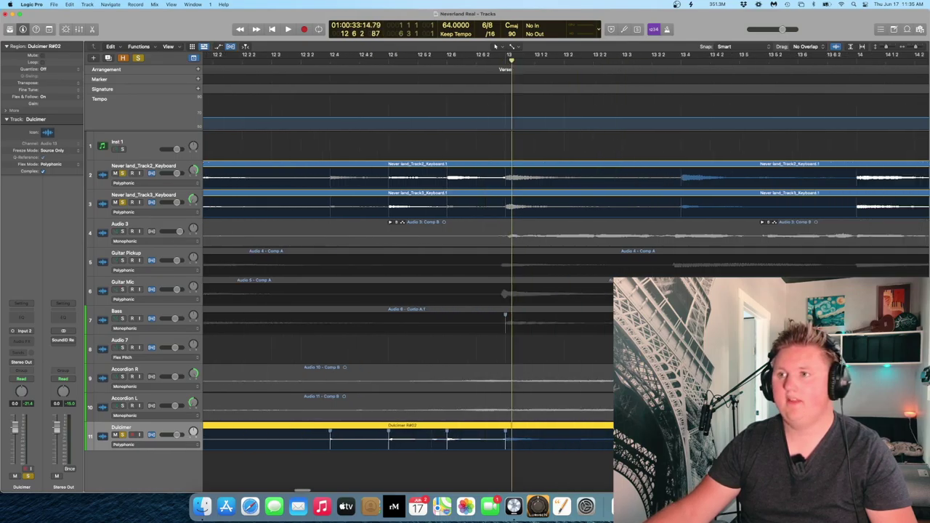
pyautogui.click(543, 434)
pyautogui.press('space')
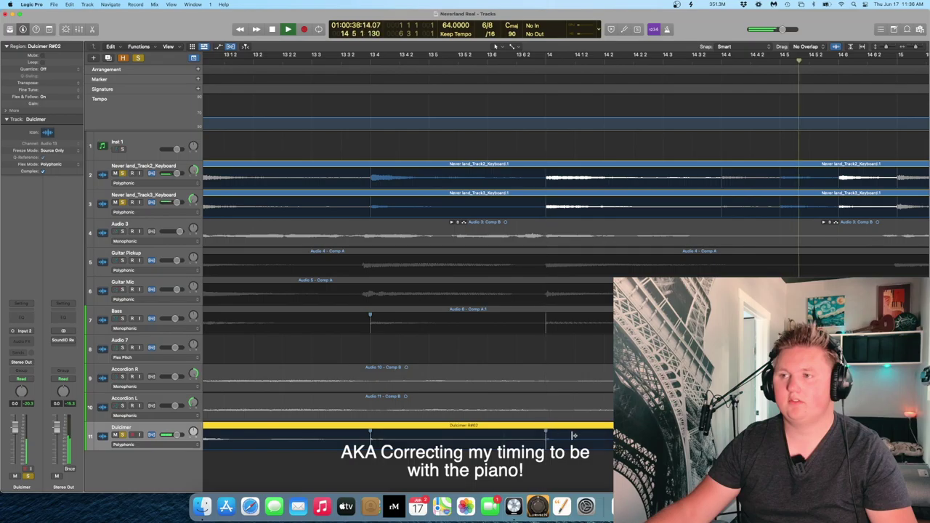
# Step: Flex the Dulcimer notes on beats 4, 5 and 6 of bar 14 and at bar 15 to match the piano, and play the result
pyautogui.press('space')
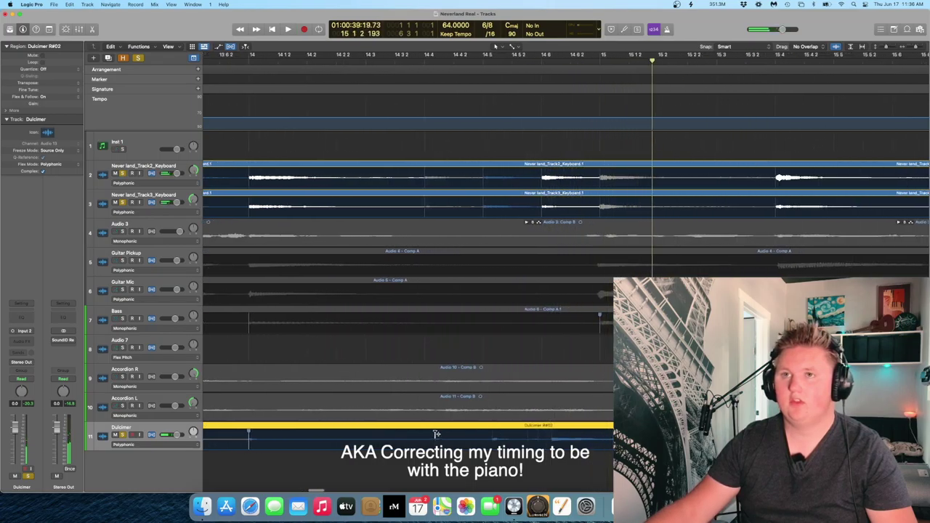
pyautogui.click(435, 434)
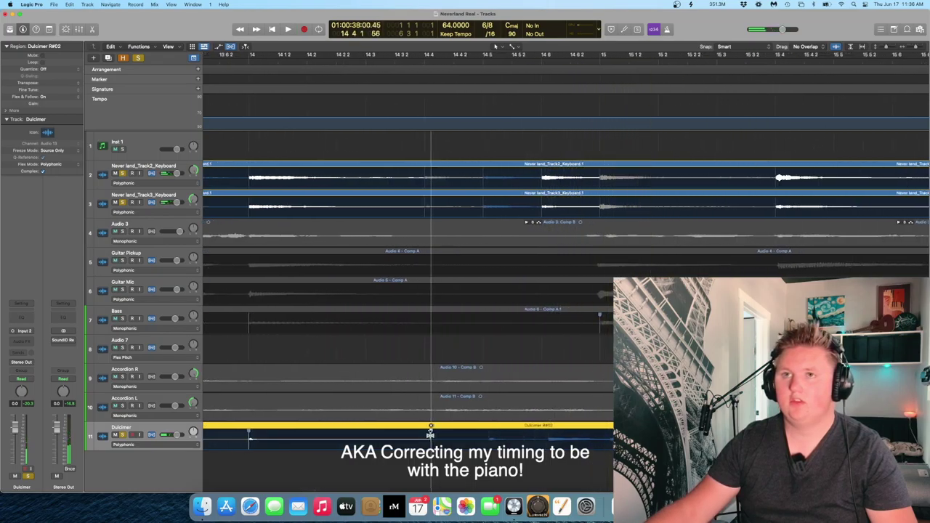
pyautogui.click(482, 434)
pyautogui.click(541, 434)
pyautogui.click(600, 434)
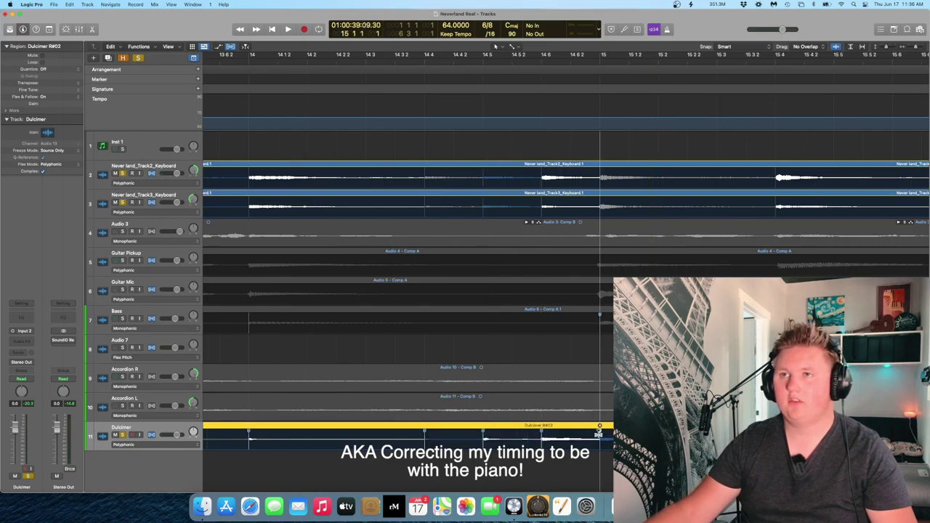
pyautogui.press('space')
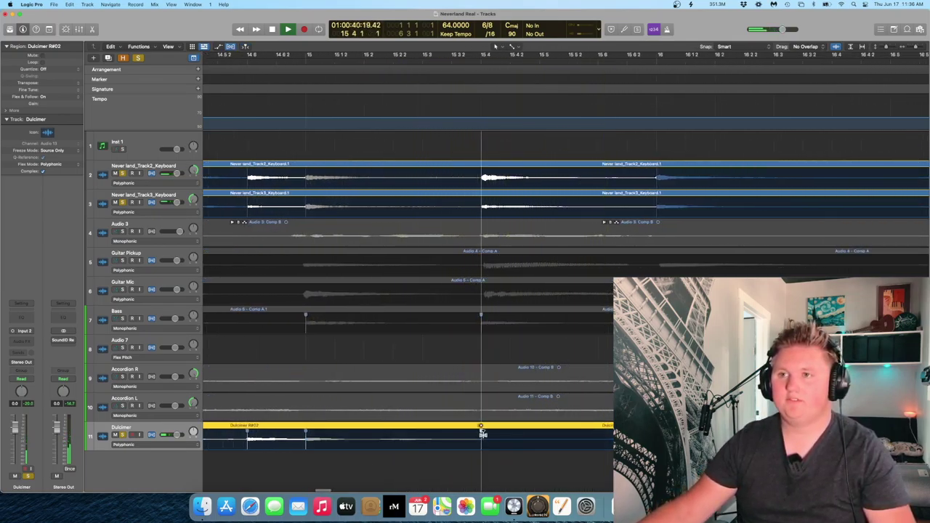
pyautogui.press('space')
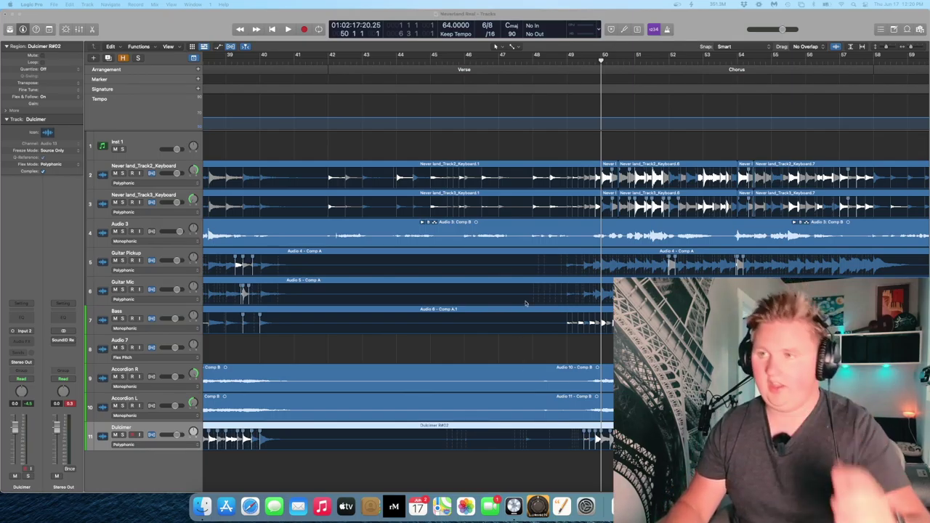
# Step: Review the Dulcimer's flex edits across the song and compare its timing with the other tracks, playing from the chorus at bar 33
pyautogui.hscroll(5, 526, 303)
pyautogui.hscroll(1, 407, 291)
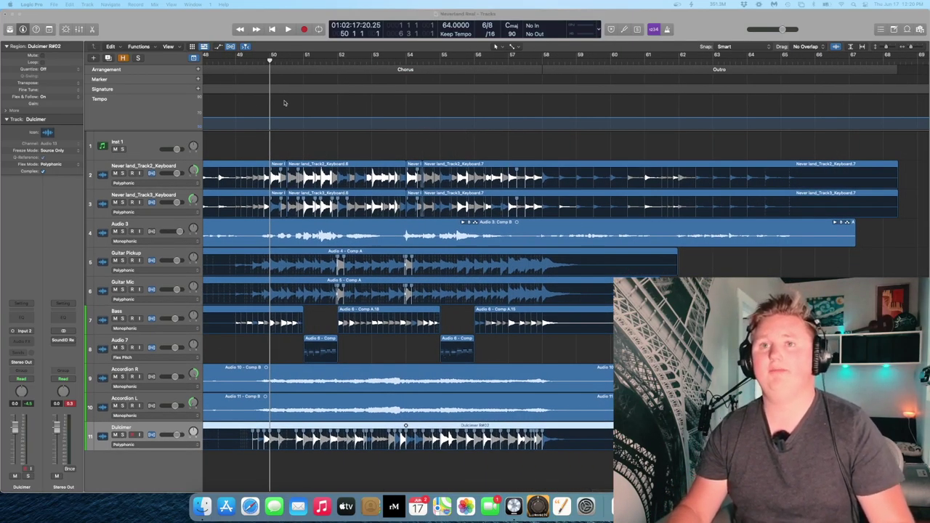
pyautogui.hscroll(-15, 286, 367)
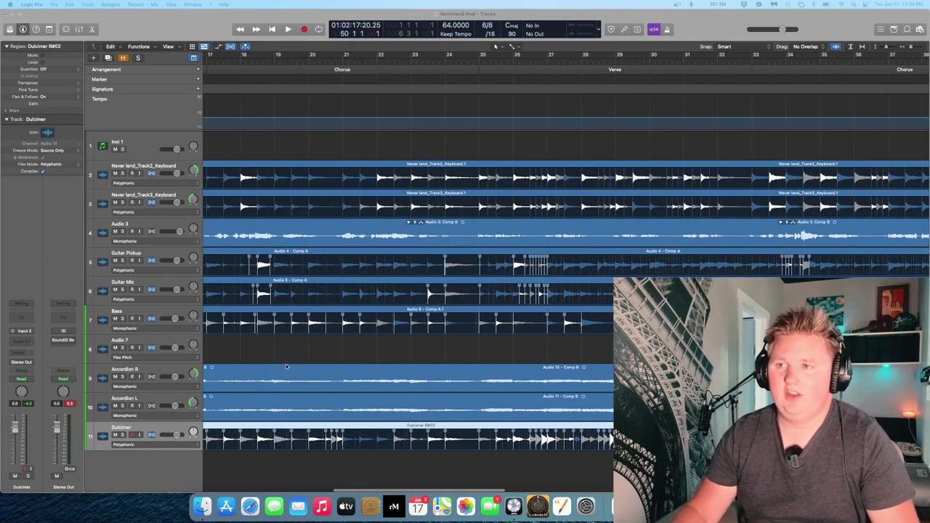
pyautogui.hscroll(3, 287, 367)
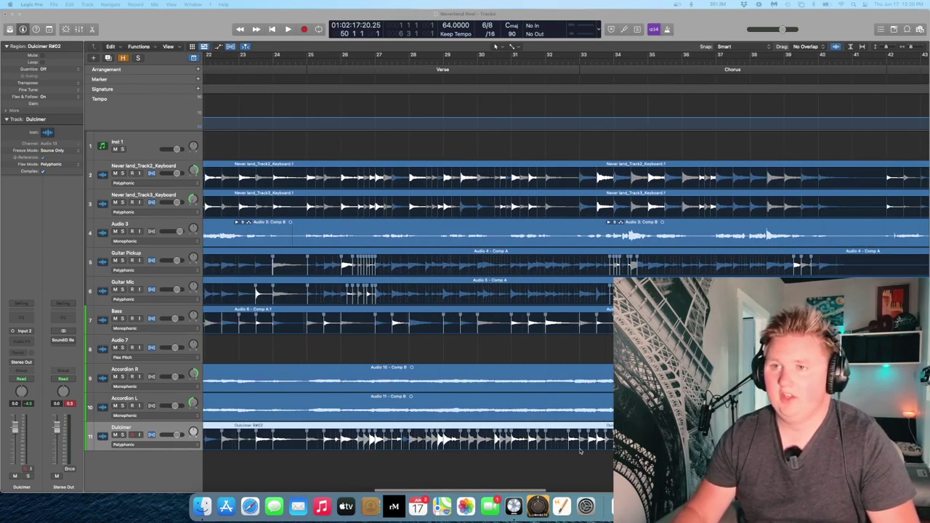
pyautogui.hscroll(2, 607, 156)
pyautogui.click(517, 55)
pyautogui.press('space')
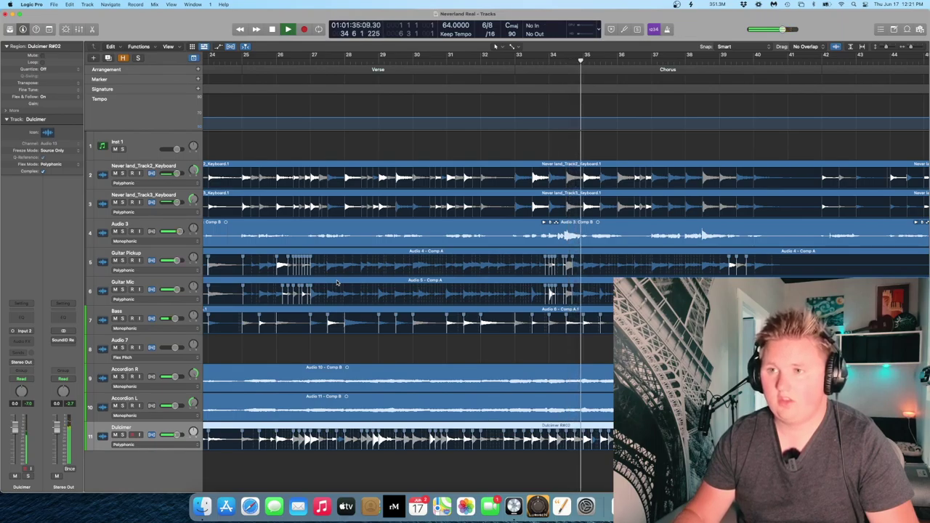
pyautogui.press('super+Right')
pyautogui.press('super+Right')
pyautogui.press('super+Right')
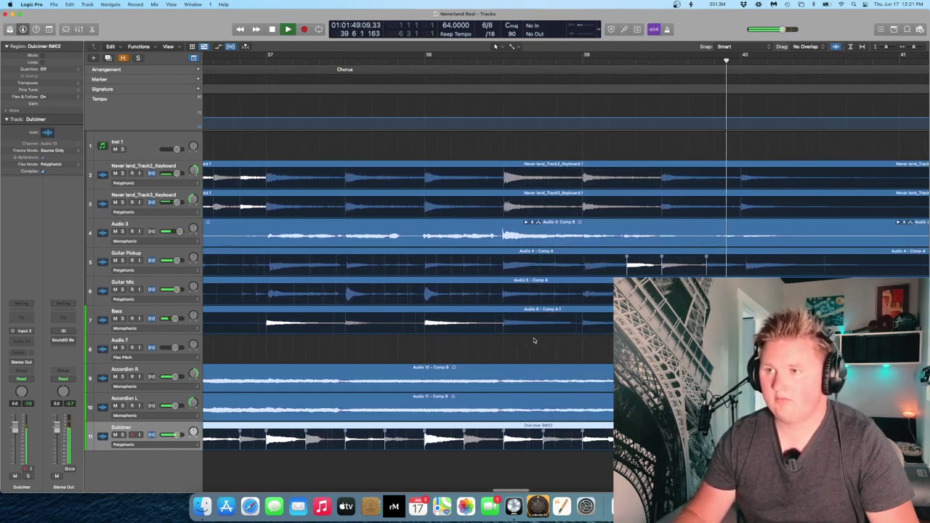
pyautogui.press('super+Right')
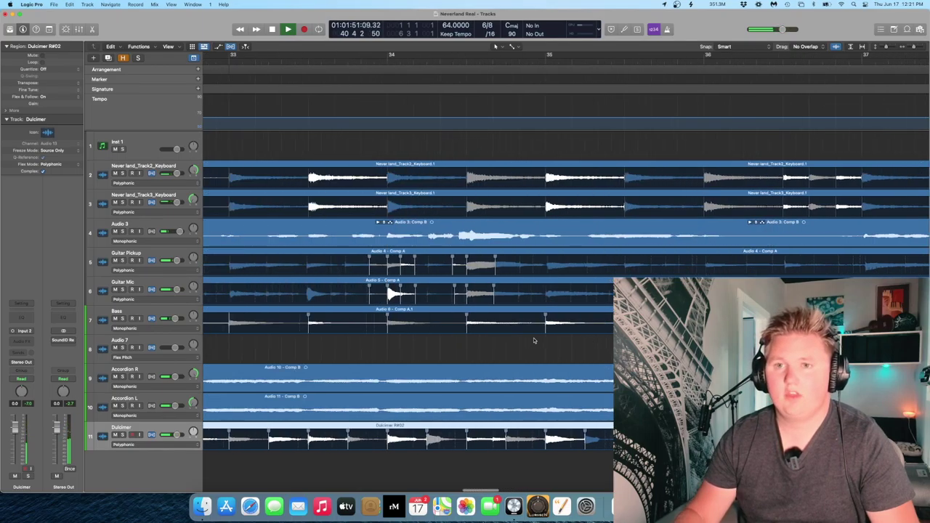
pyautogui.press(',')
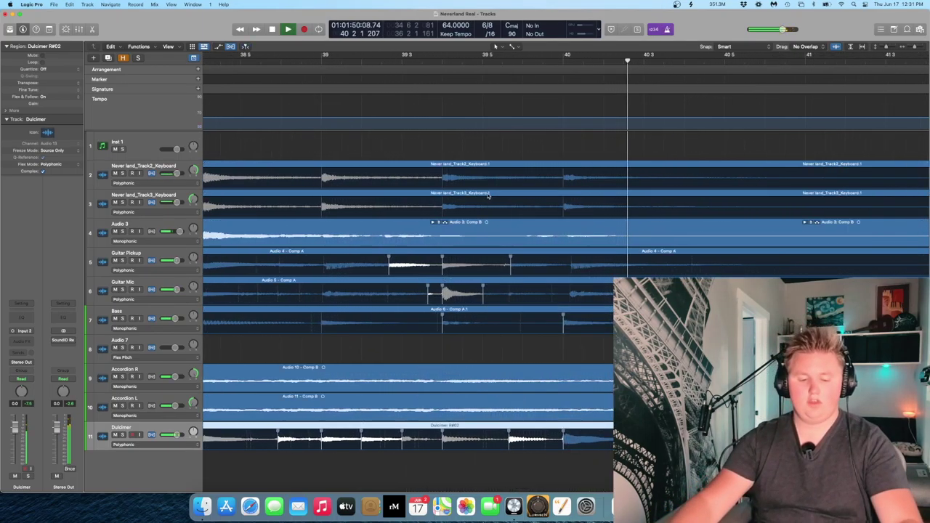
# Step: Fit the whole song in the Tracks area and hide the Flex view
pyautogui.press('z')
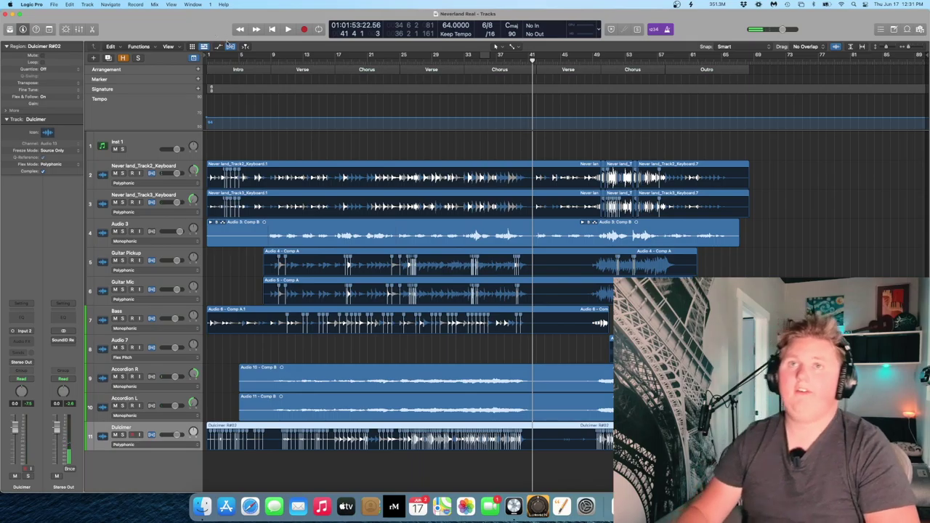
pyautogui.press('super+Up')
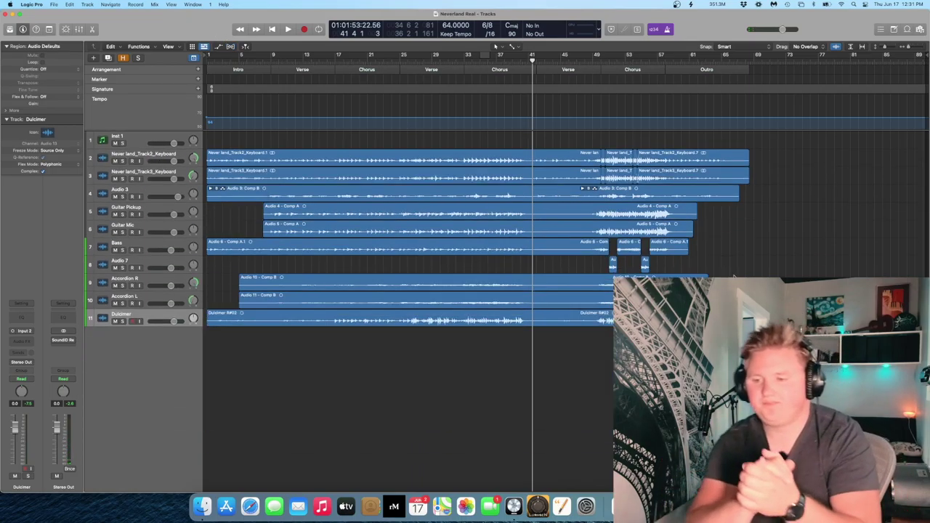